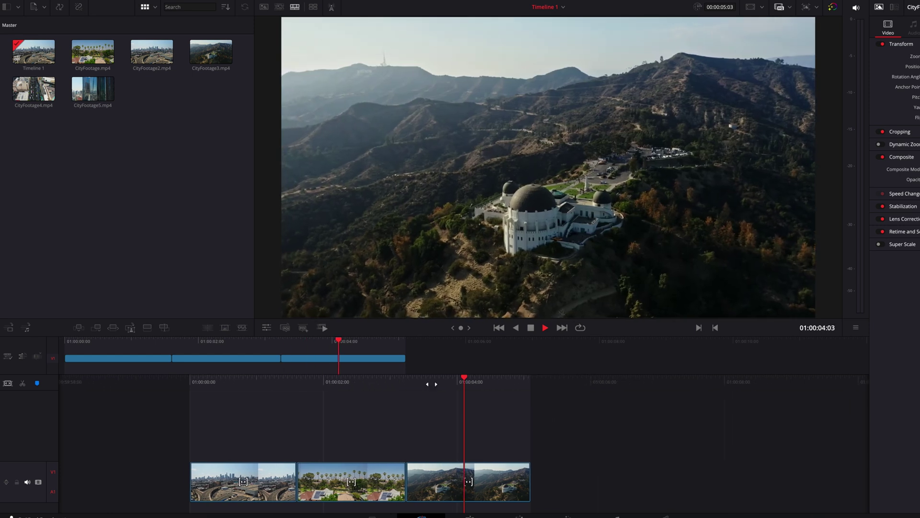
- Go to the start of the timeline and expand the first clip's Speed Change settings
key("Home")
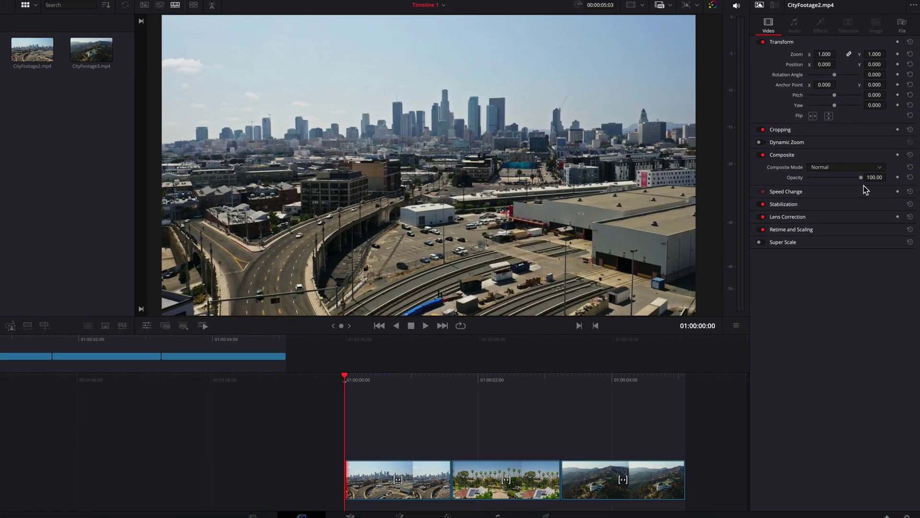
left_click(863, 190)
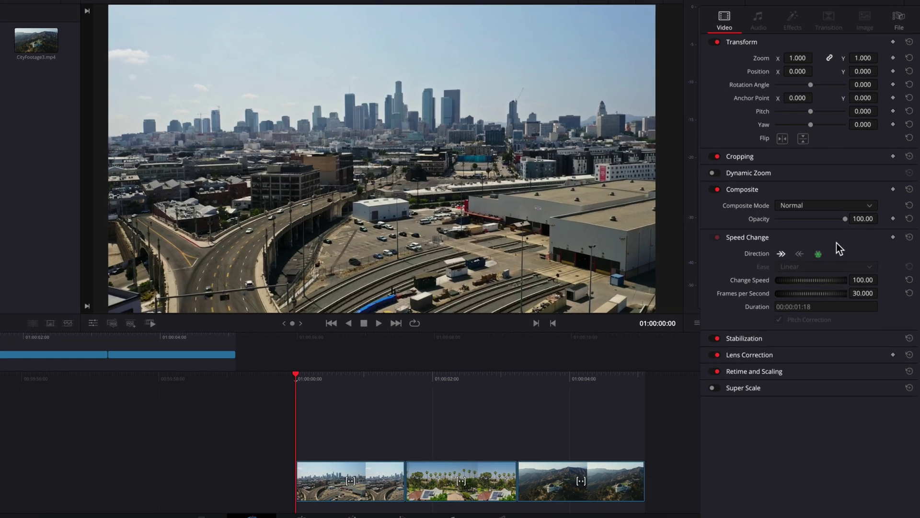
- Try freezing the entire first clip, play it back, and undo the freeze
left_click(840, 204)
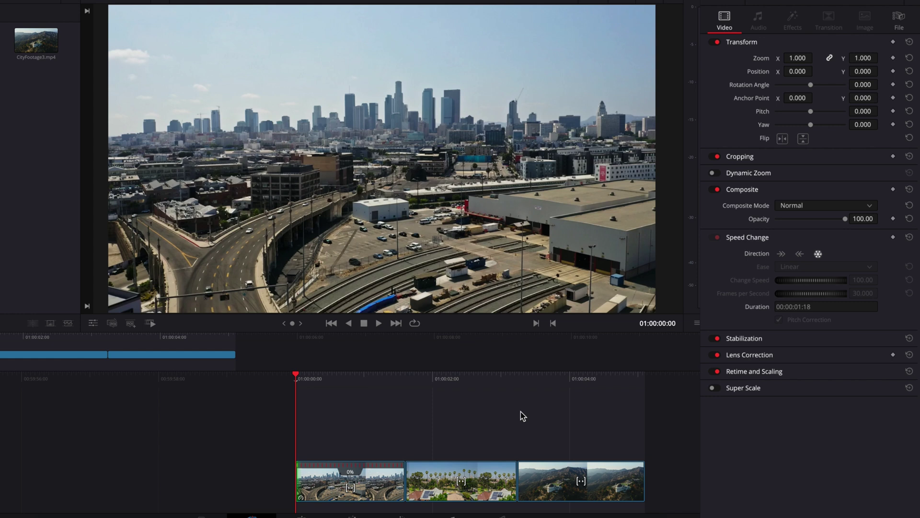
key("space")
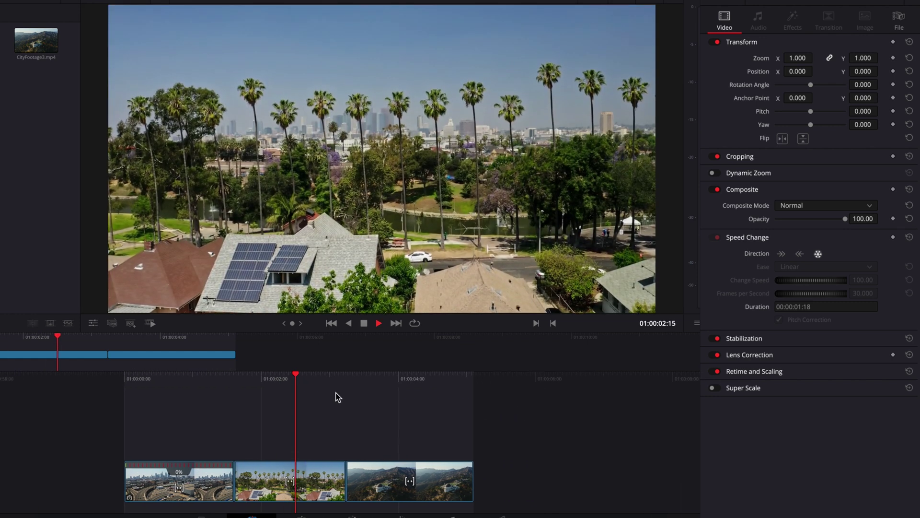
left_click_drag(335, 378, 575, 378)
key("ctrl+z")
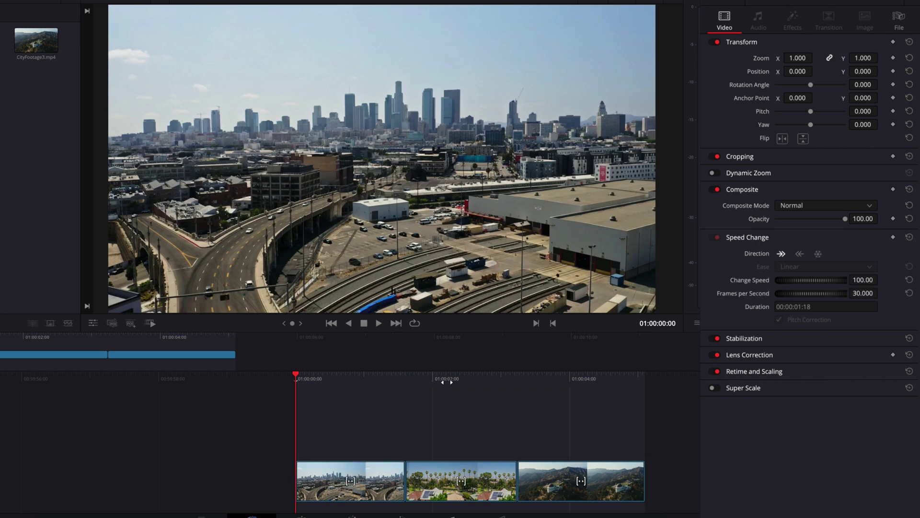
- Split the first clip at 01:00:00:17 and freeze its second part
left_click_drag(447, 379, 411, 392)
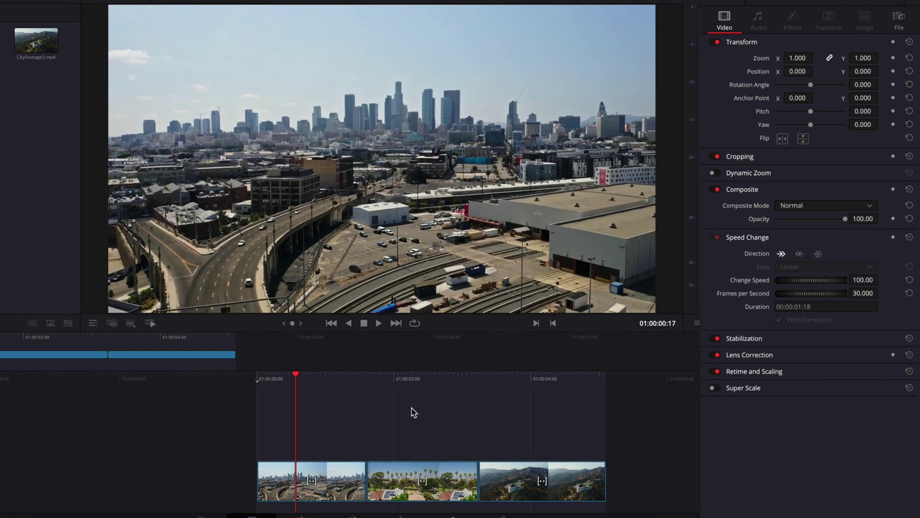
key("v")
left_click(818, 254)
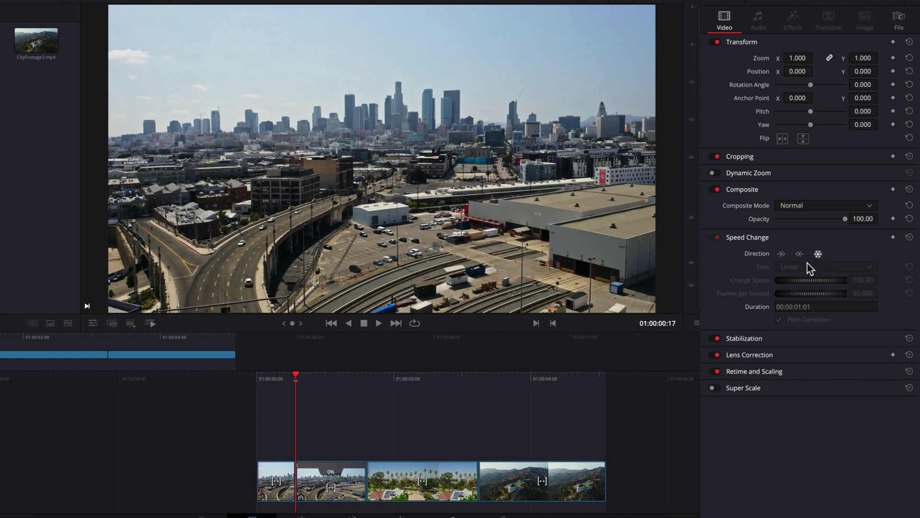
- Play the timeline from the start to check the frozen part, and undo the freeze and split
key("Home")
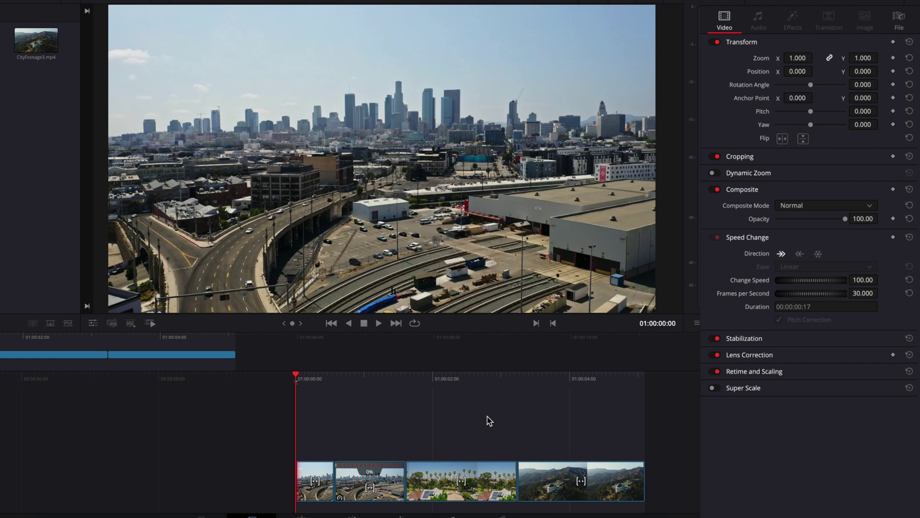
key("space")
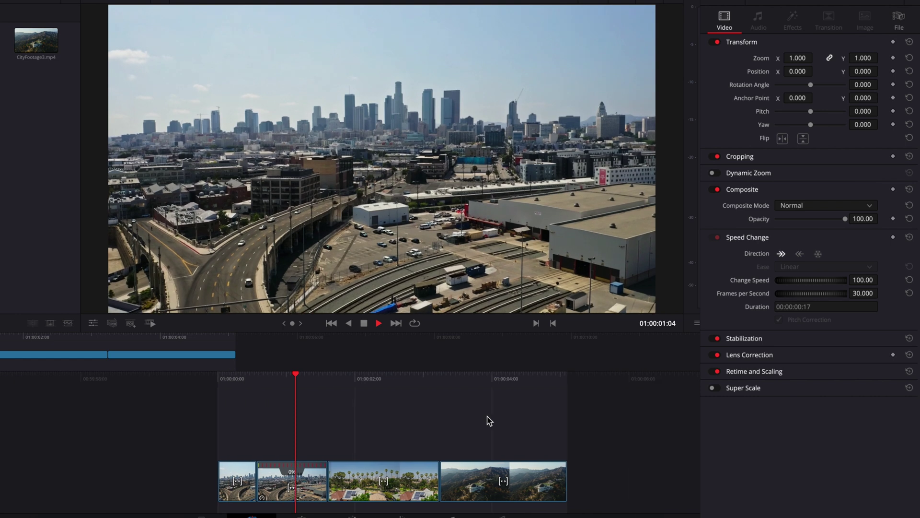
key("space")
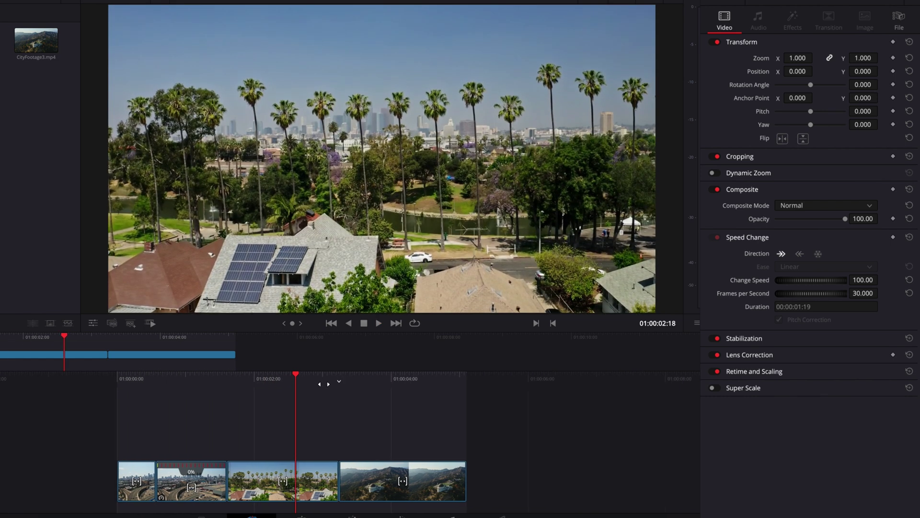
key("Home")
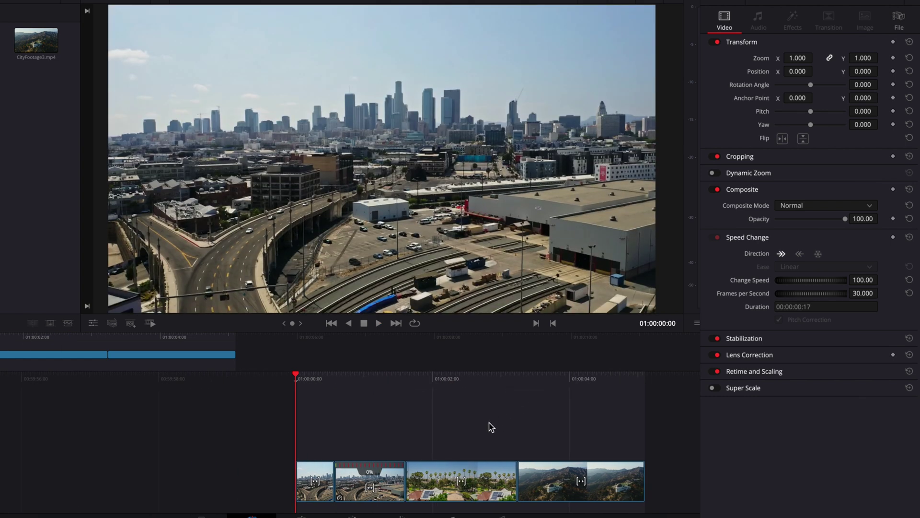
key("ctrl+z")
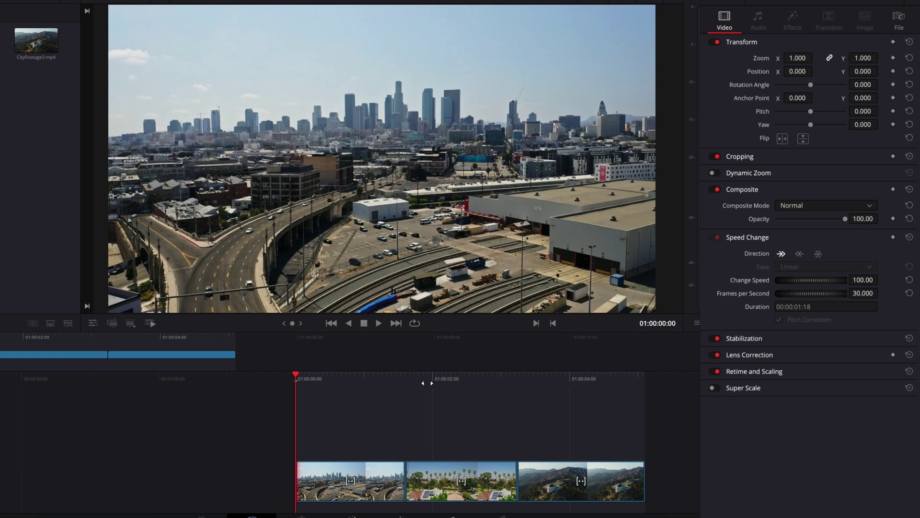
- Add a speed point to the first clip at 01:00:00:12, freeze the frame there, and play it back
left_click_drag(427, 383, 398, 382)
right_click(353, 475)
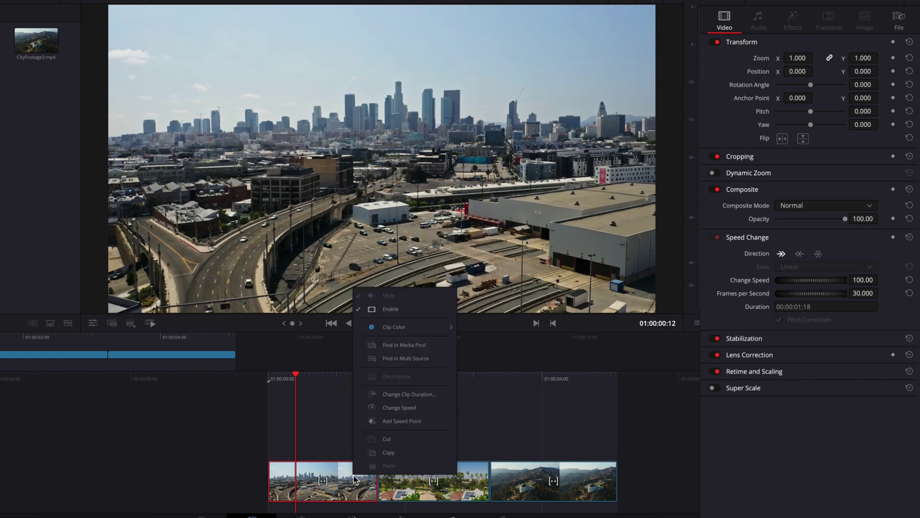
left_click(438, 420)
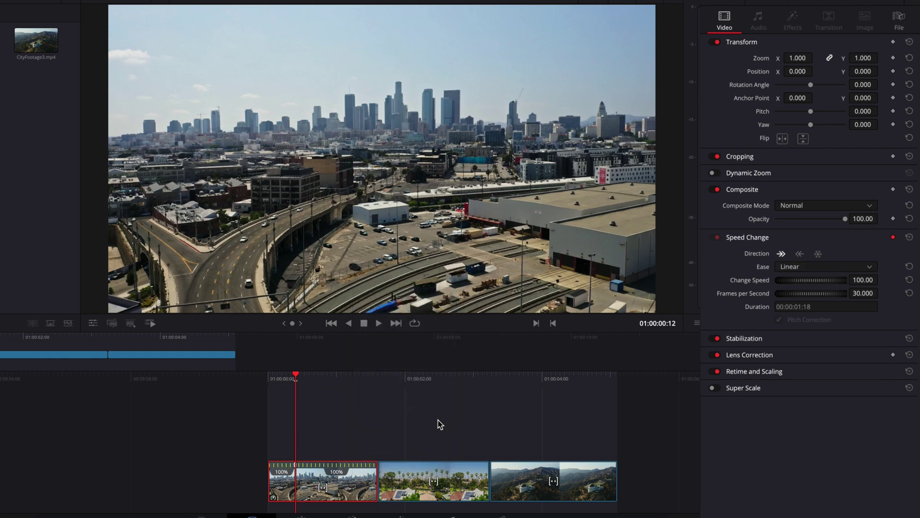
left_click(821, 255)
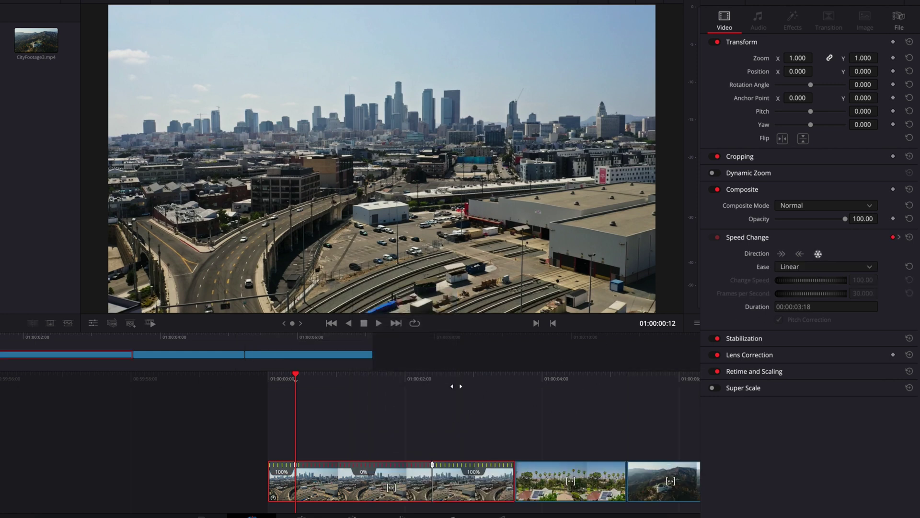
key("space")
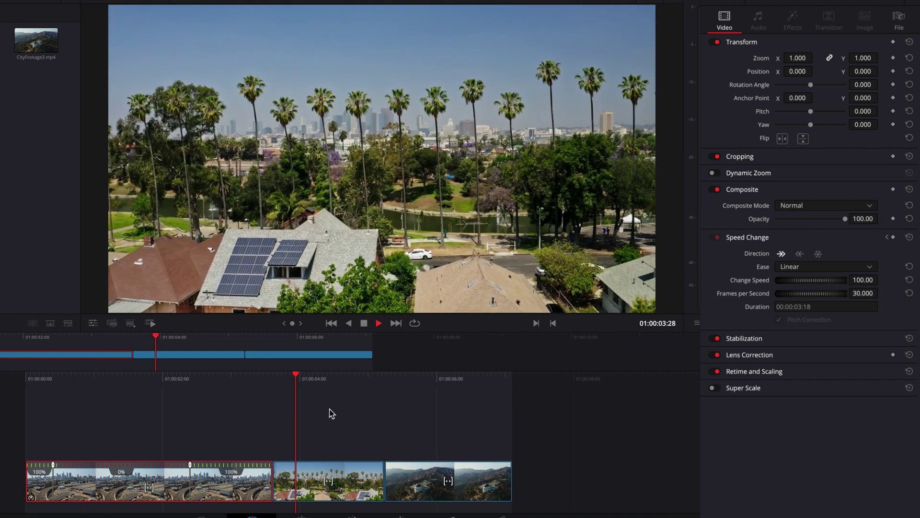
key("space")
- Add a second freeze frame to the first clip at 01:00:02:28 and play the result back
left_click_drag(305, 380, 381, 401)
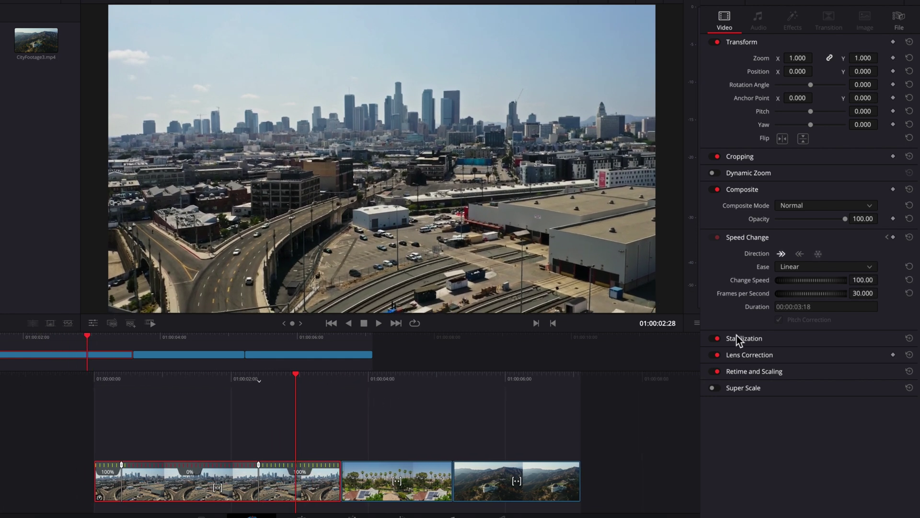
left_click(819, 254)
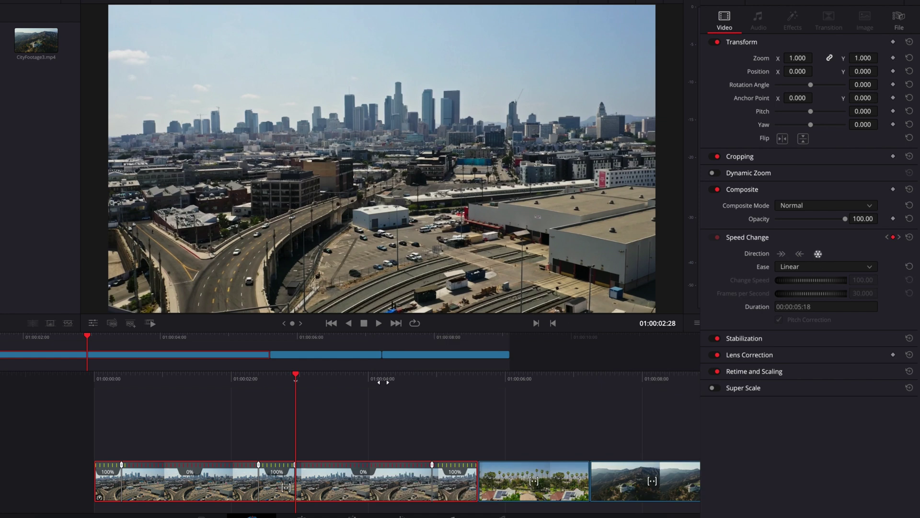
key("space")
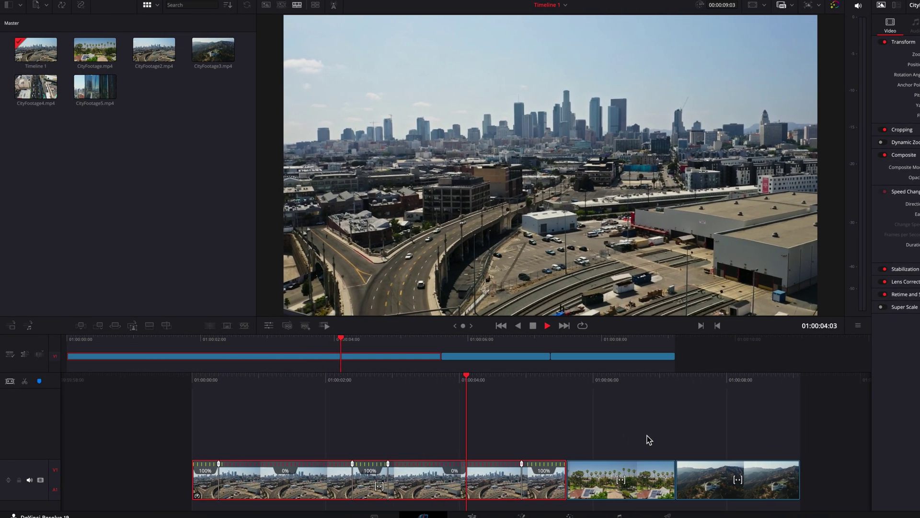
key("space")
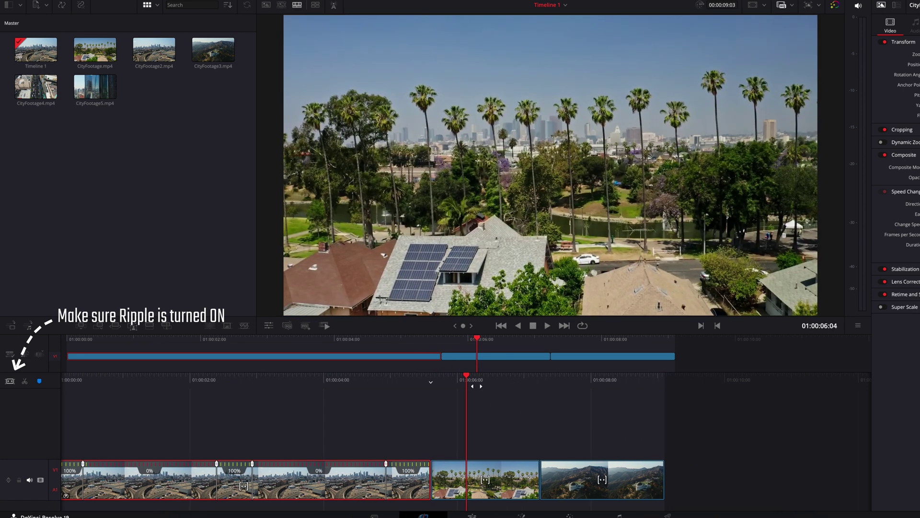
left_click_drag(477, 386, 547, 389)
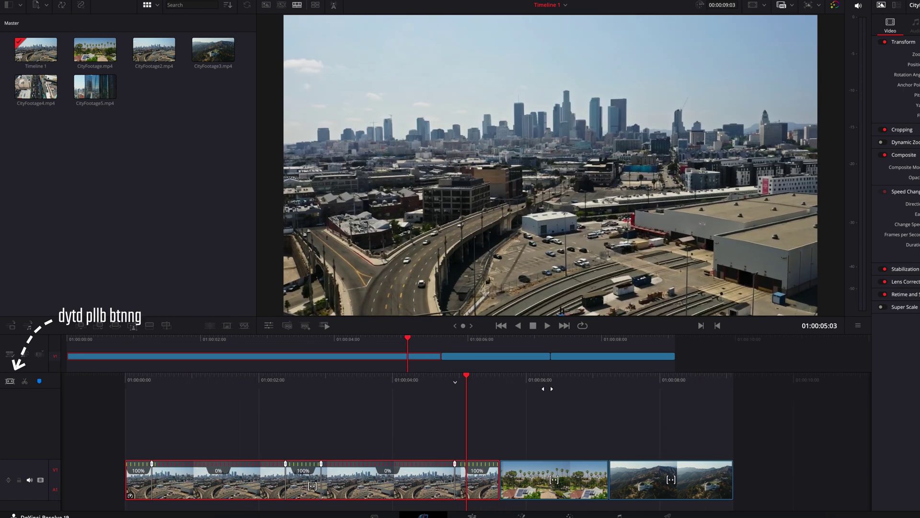
- Change the ease of the first clip's first speed point to Smooth and play the transition into the freeze
key("Home")
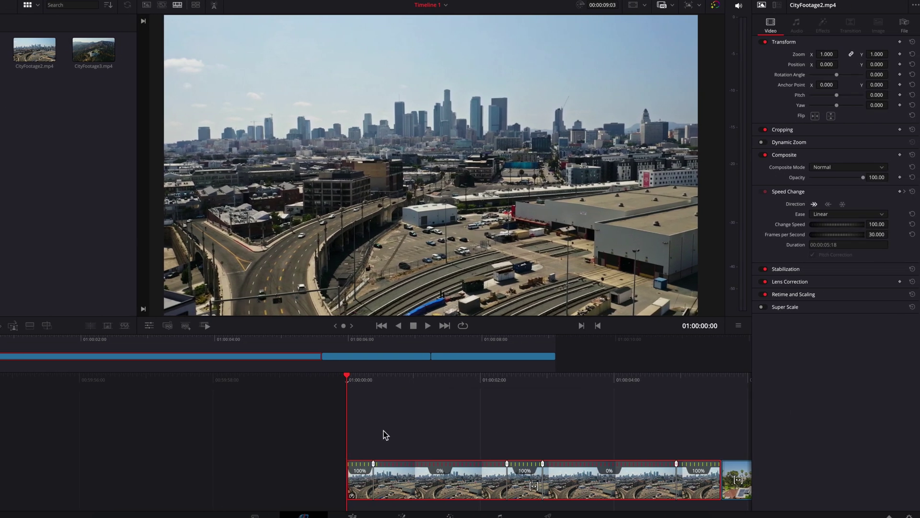
left_click(374, 464)
left_click(421, 433)
key("space")
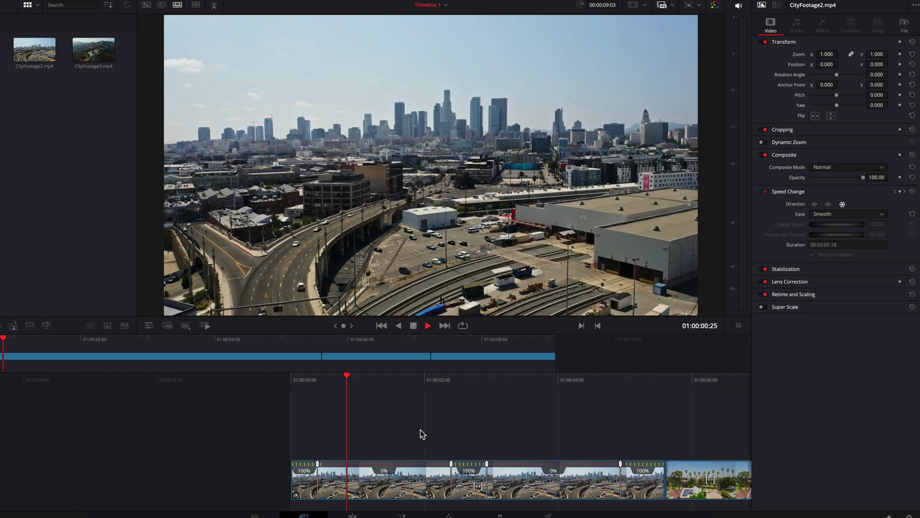
left_click_drag(368, 385, 488, 388)
key("space")
key("space")
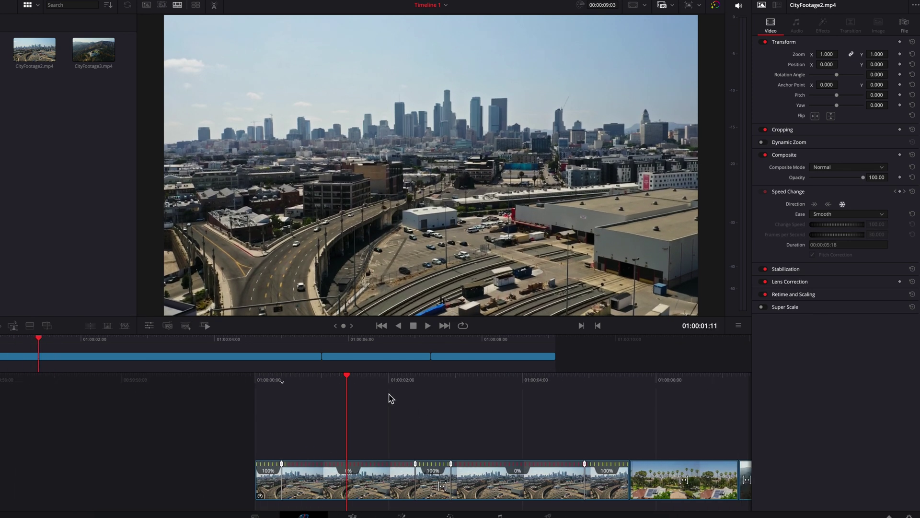
- Go through the speed points on the first clip one by one and play the timeline back from the start
key("Home")
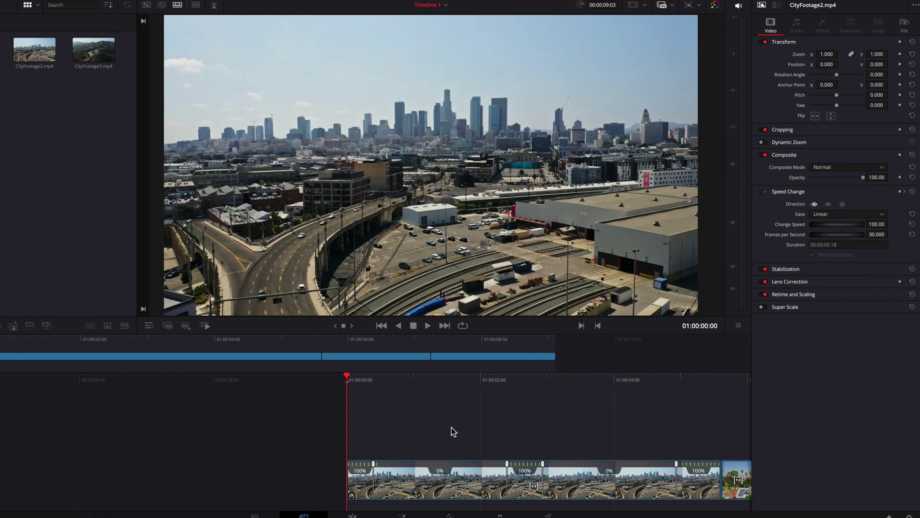
left_click(508, 467)
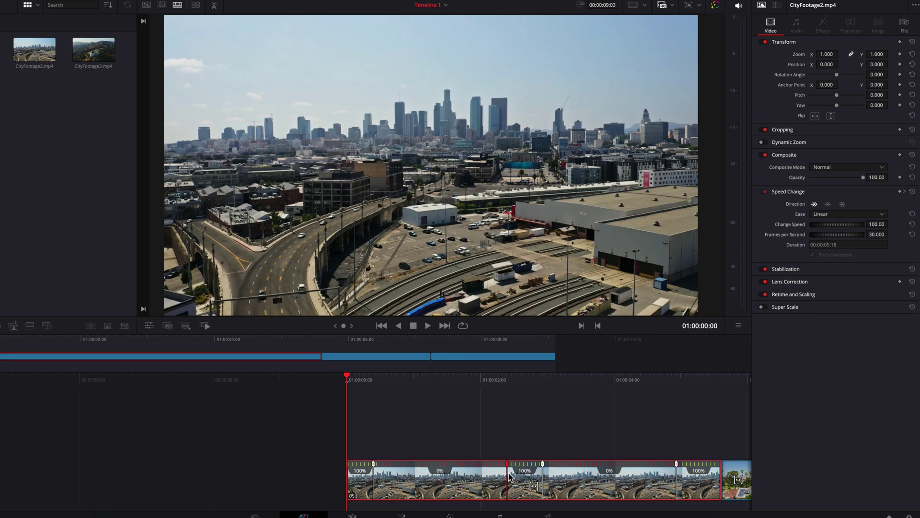
left_click(461, 477)
left_click(373, 464)
left_click(542, 464)
left_click(676, 463)
left_click(656, 472)
key("space")
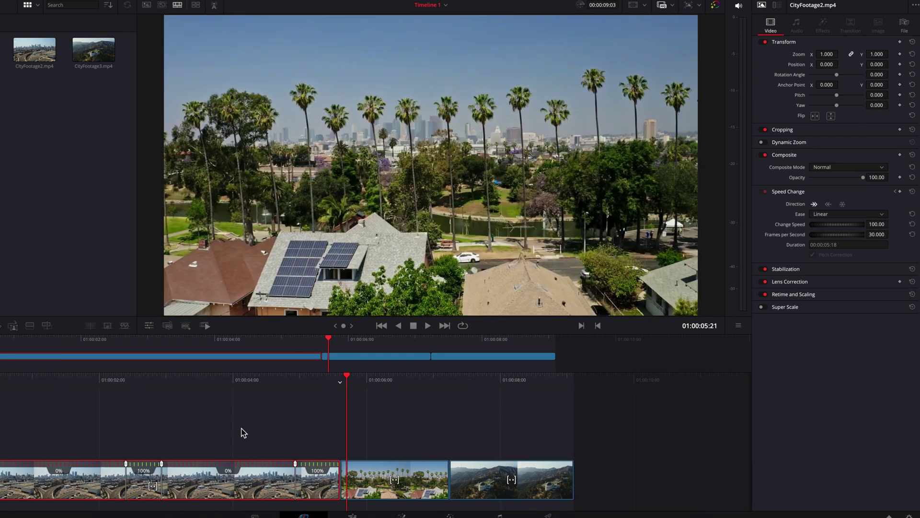
key("space")
- Cut the palm tree clip at 01:00:05:29, insert a copy of its second part right after it, and play it back
left_click(440, 419)
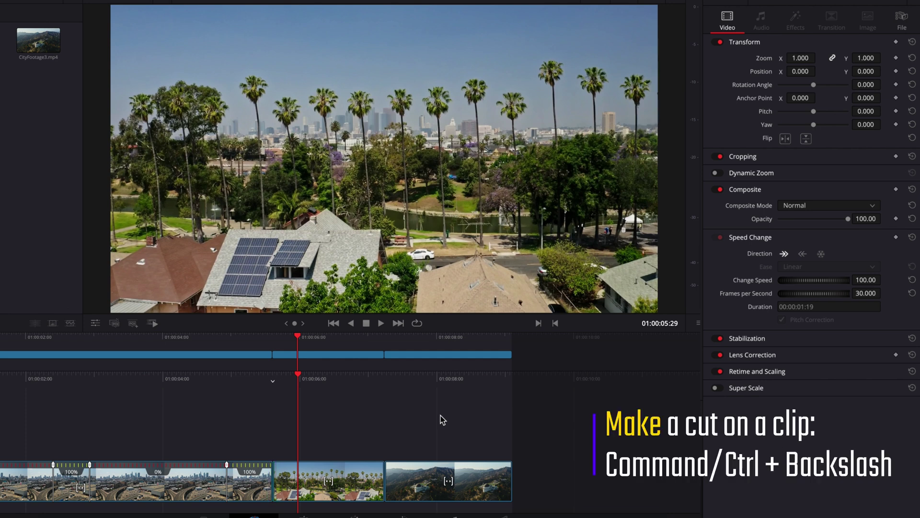
key("ctrl+backslash")
left_click(361, 483)
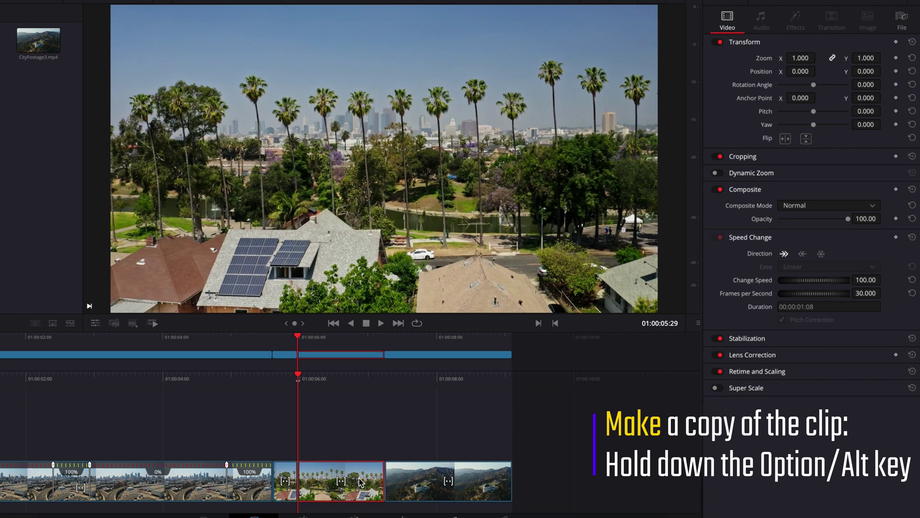
left_click_drag(362, 483, 386, 487)
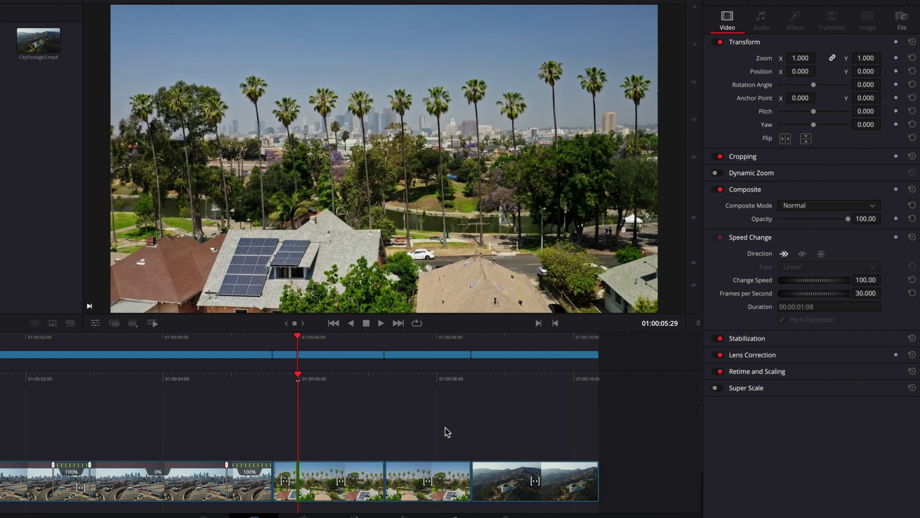
key("space")
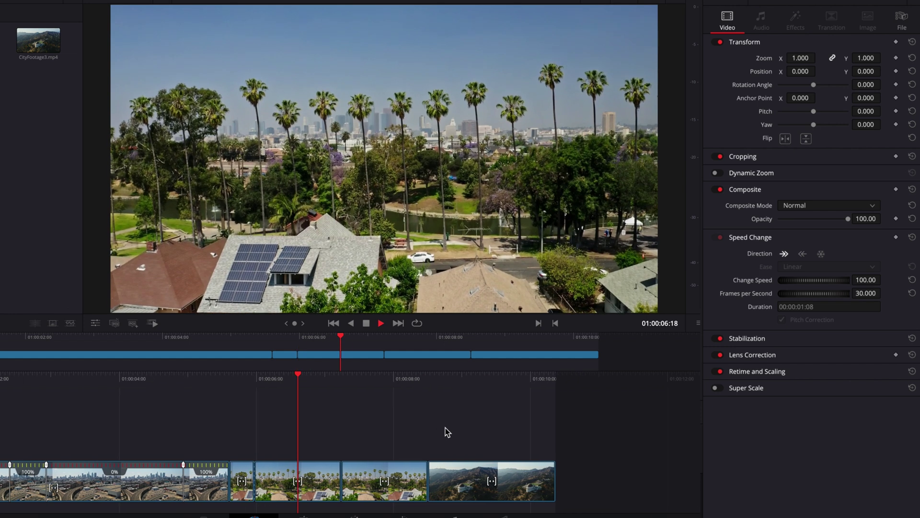
key("space")
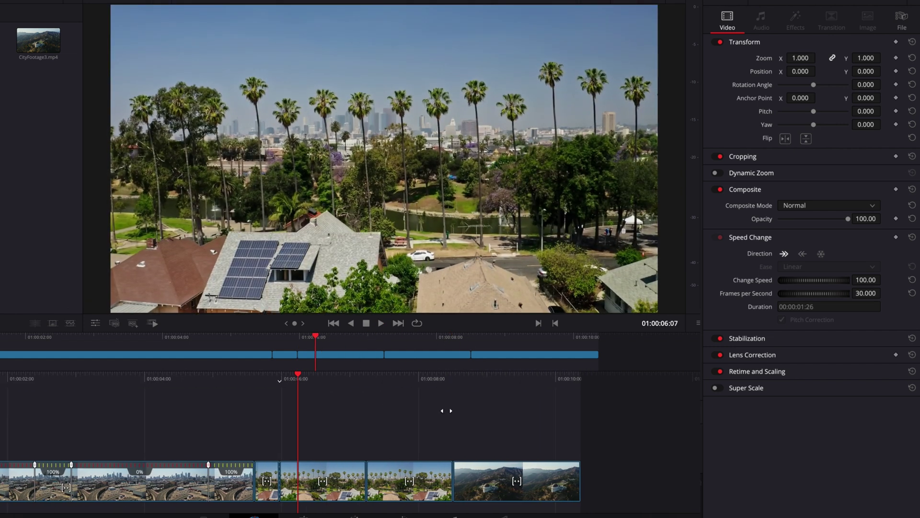
- Return to the cut at 01:00:05:29 and freeze the palm tree segment that starts there
mouse_move(446, 410)
left_mouse_down()
mouse_move(461, 411)
mouse_move(444, 410)
left_mouse_up()
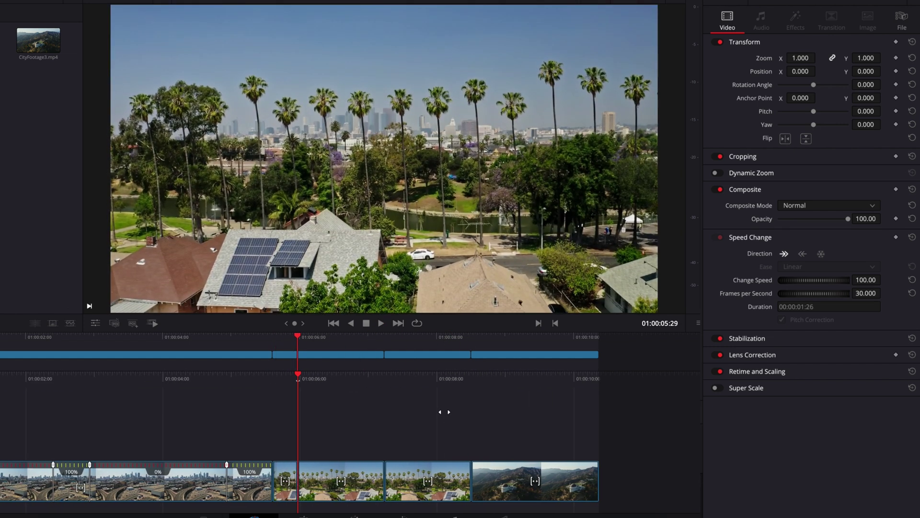
key("v")
left_click(821, 253)
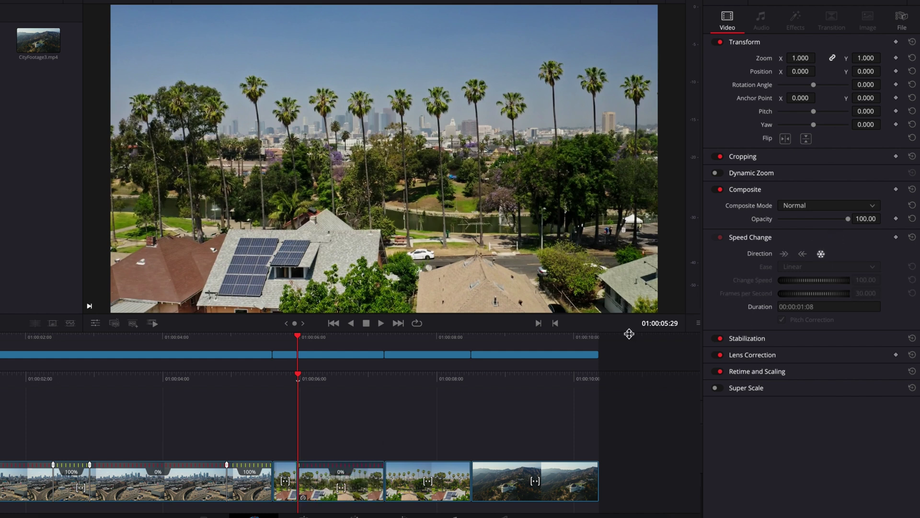
- Play through the palm tree freeze and extend the end of the frozen segment to a duration of 00:00:01:10
left_click_drag(372, 382, 398, 384)
key("space")
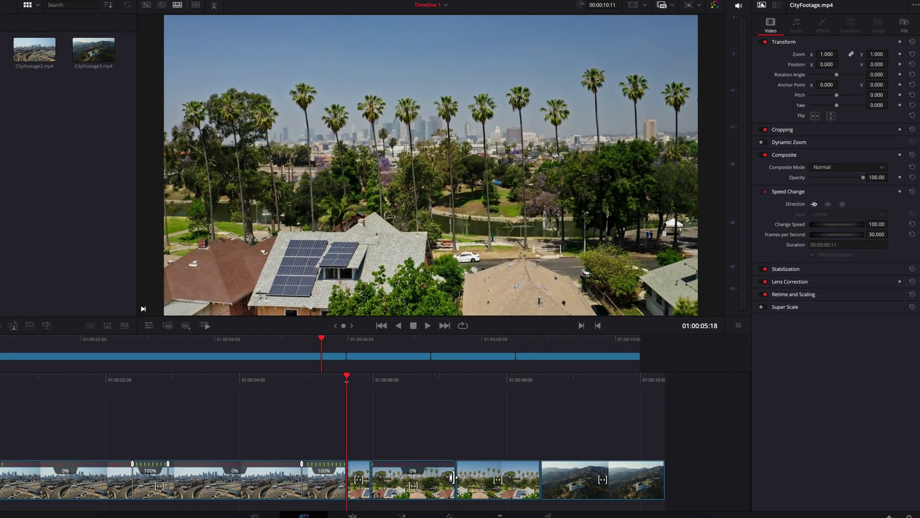
mouse_move(439, 479)
left_mouse_down()
mouse_move(381, 481)
mouse_move(545, 480)
mouse_move(455, 486)
left_mouse_up()
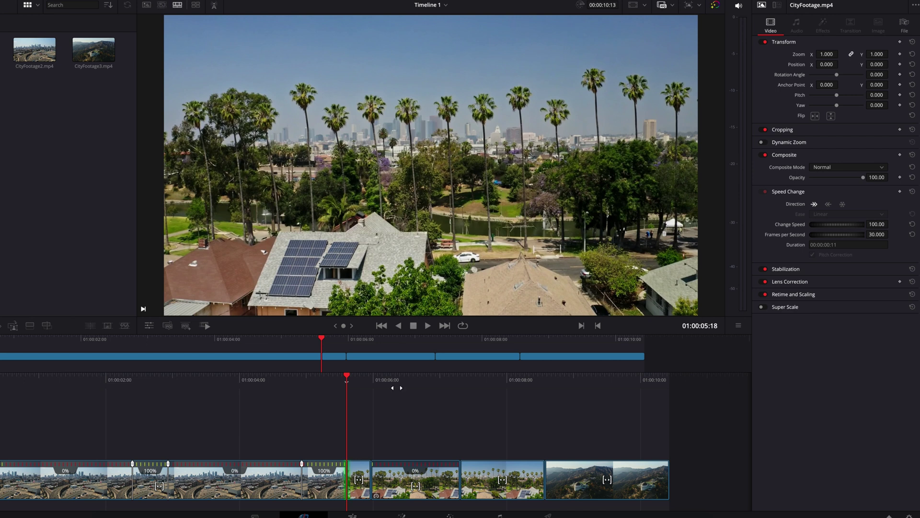
- Try deleting the first two speed points of the first clip and play the result from the timeline start
key("Home")
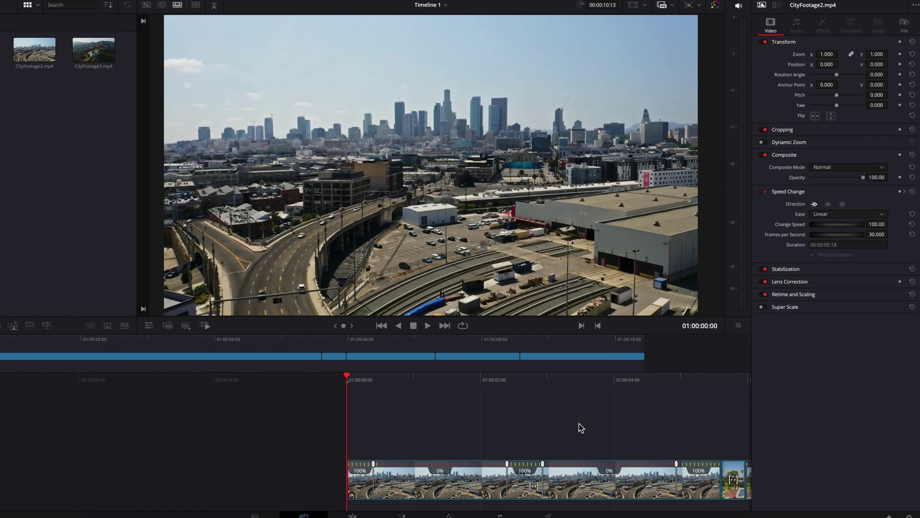
left_click(374, 468)
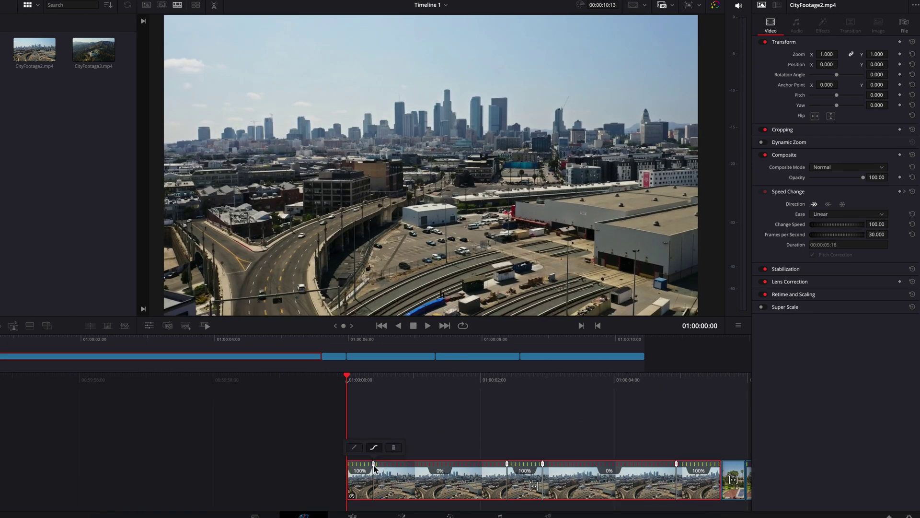
left_click(394, 448)
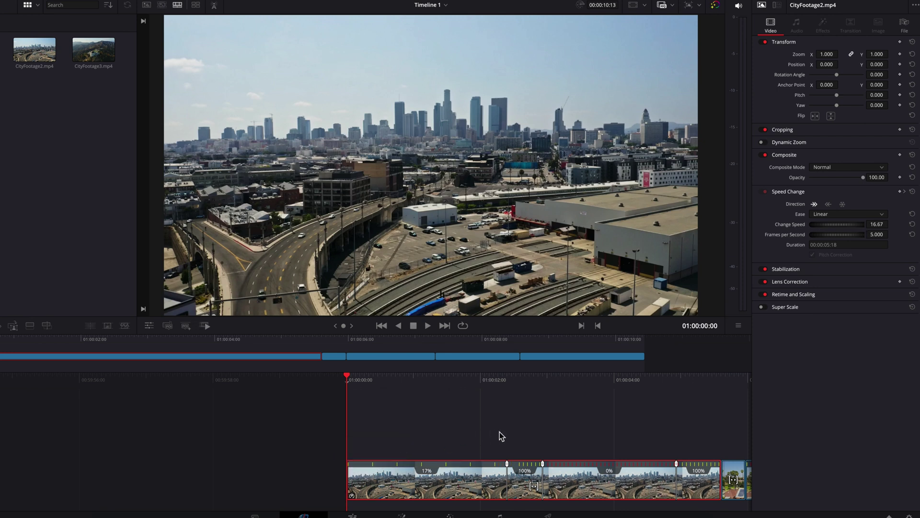
left_click(507, 464)
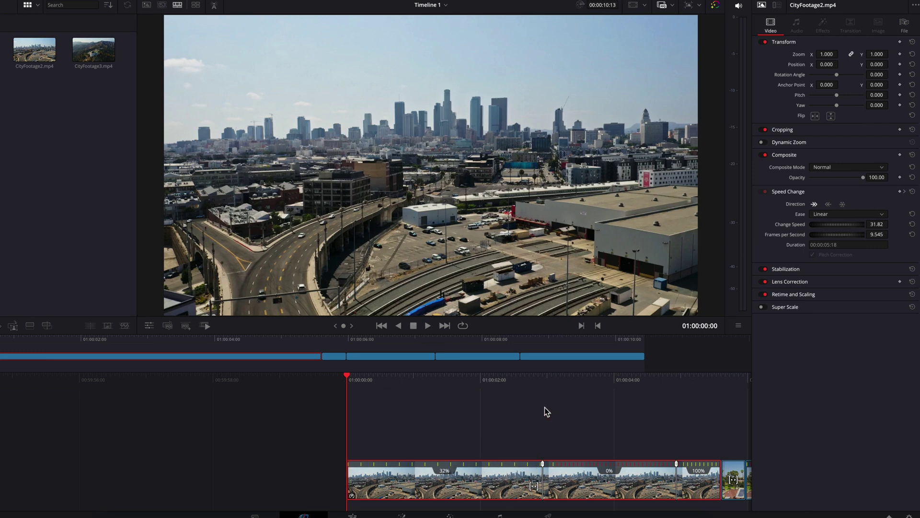
key("space")
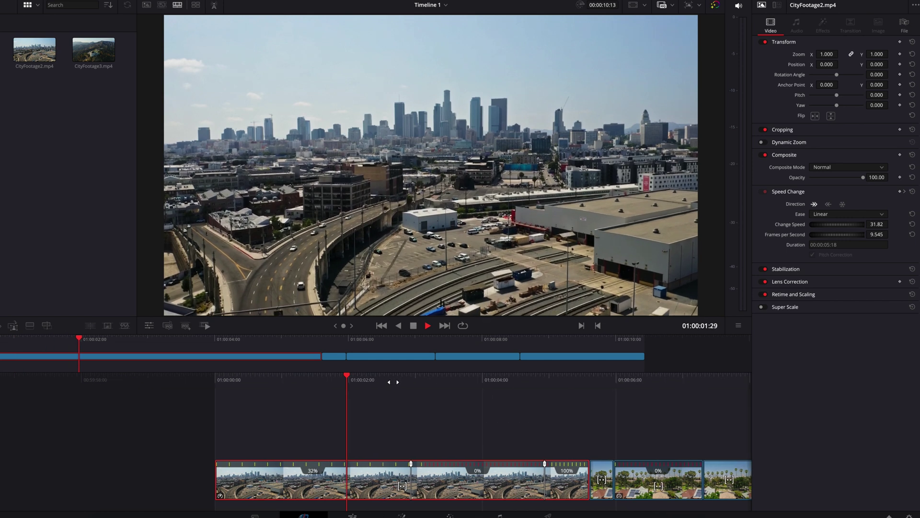
left_click_drag(390, 382, 538, 427)
- Undo both speed point deletions on the first clip and deselect it
key("ctrl+z")
key("ctrl+z")
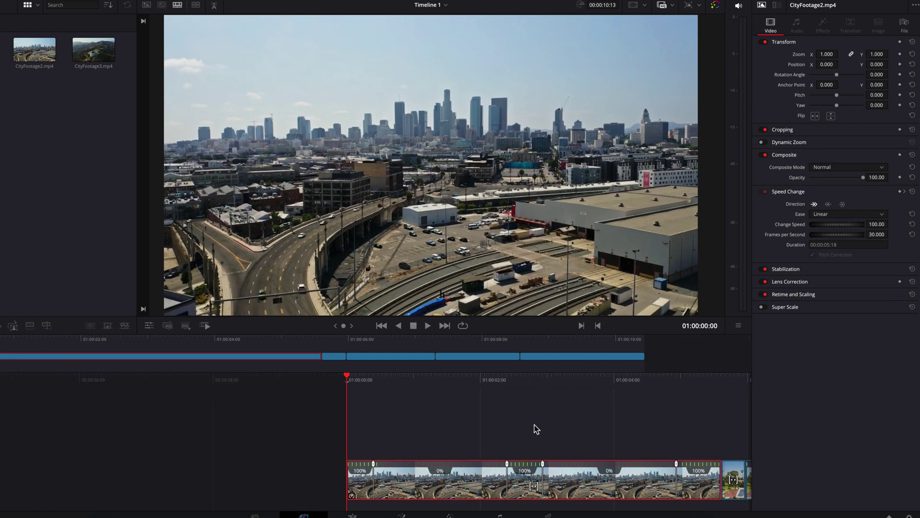
left_click(534, 424)
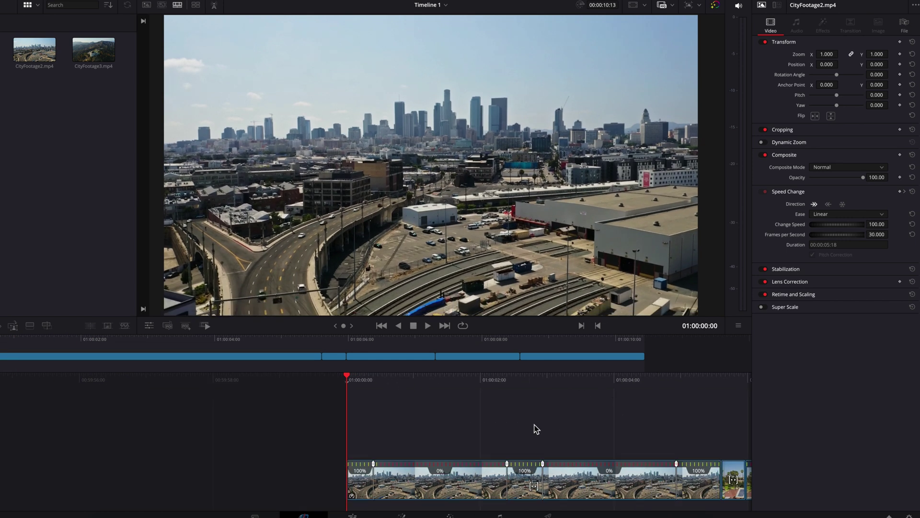
- Remove both freeze frames from the first clip and delete the frozen palm tree segment from the timeline
left_click(447, 470)
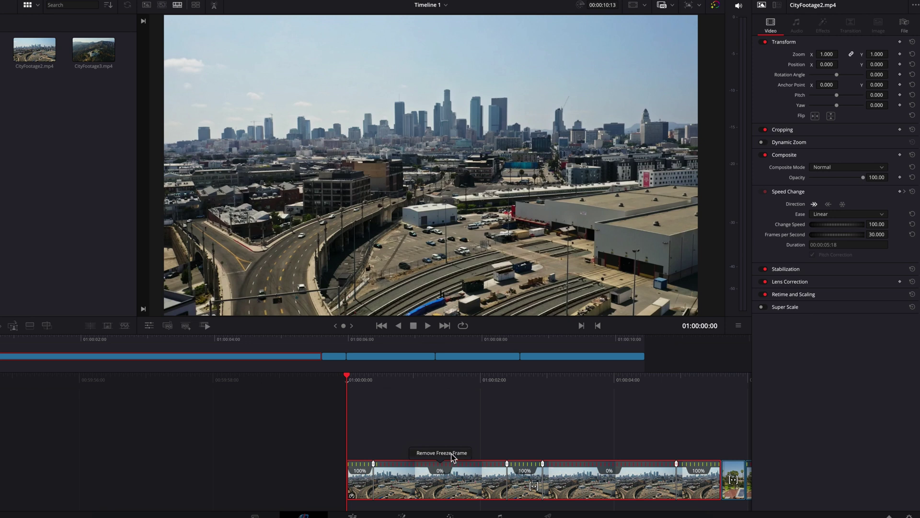
left_click(452, 453)
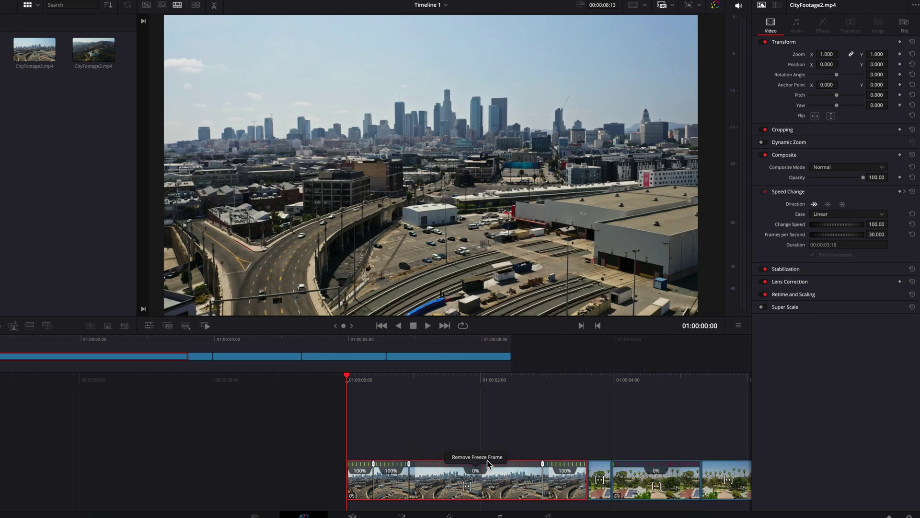
left_click(488, 458)
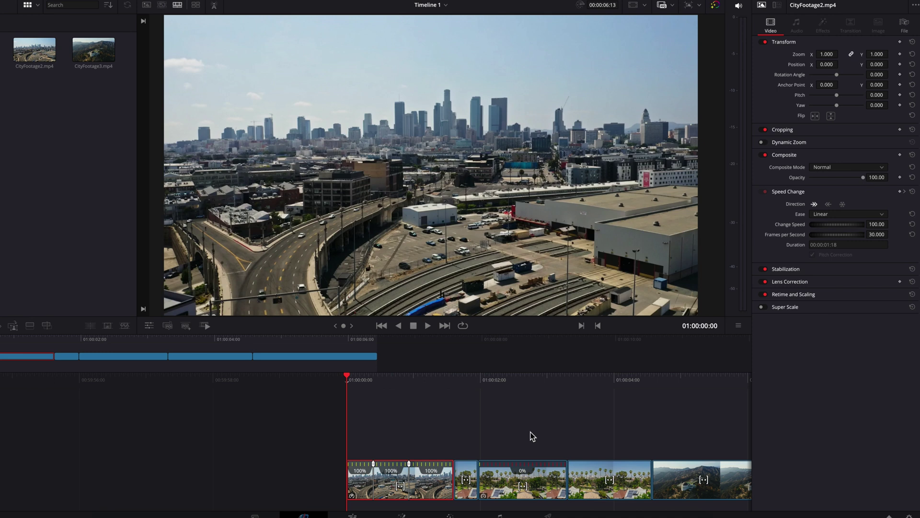
left_click(555, 478)
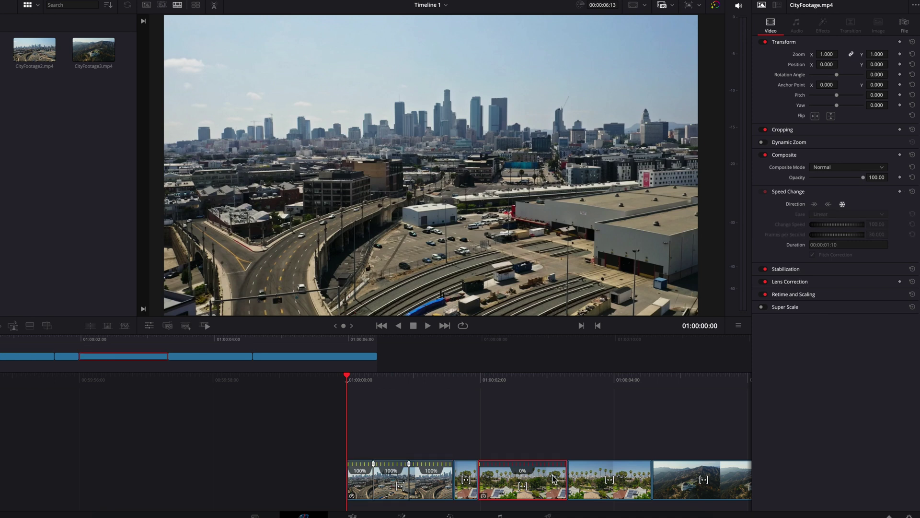
key("Delete")
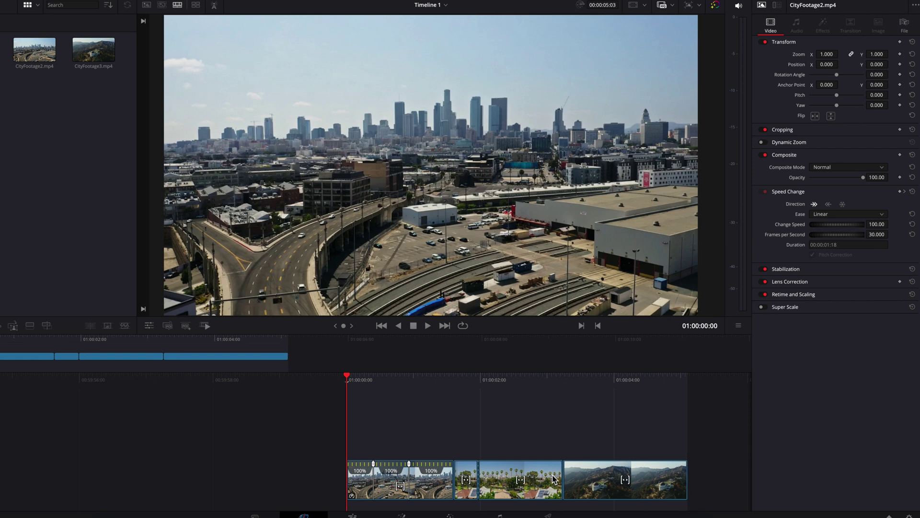